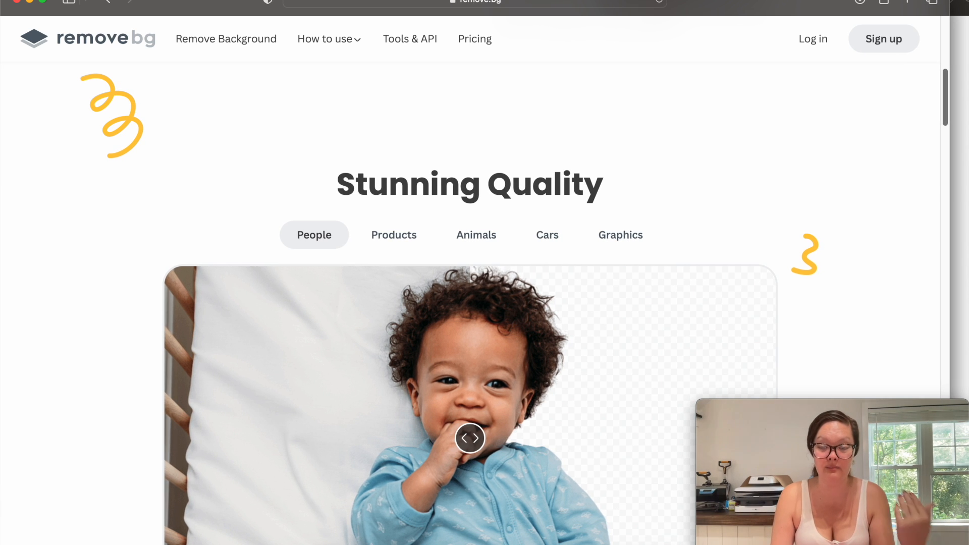
# Bring the open school portrait to the front beside the remove.bg page, leaving the whole photo uncovered
pyautogui.moveTo(950, 472); pyautogui.dragTo(945, 472)
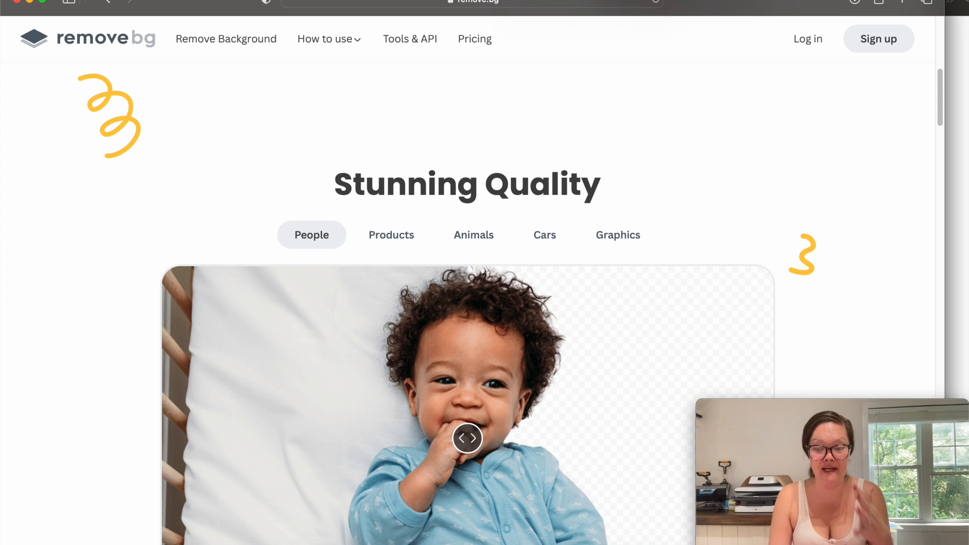
pyautogui.click(953, 110)
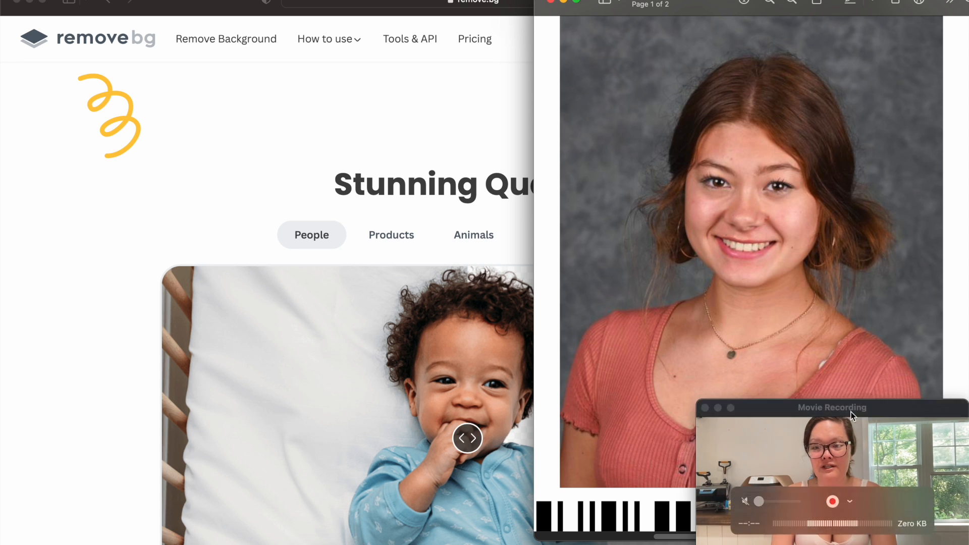
pyautogui.moveTo(849, 409); pyautogui.dragTo(154, 26)
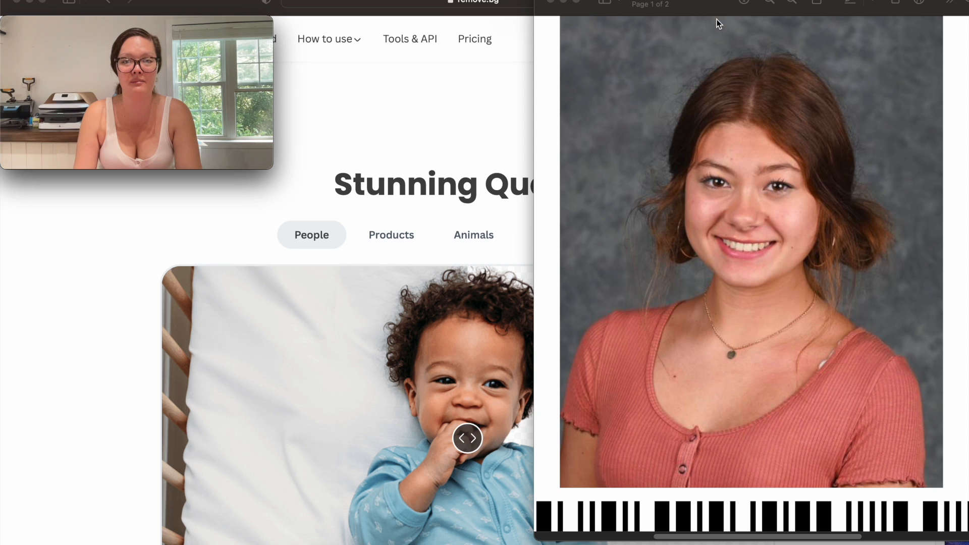
pyautogui.click(712, 44)
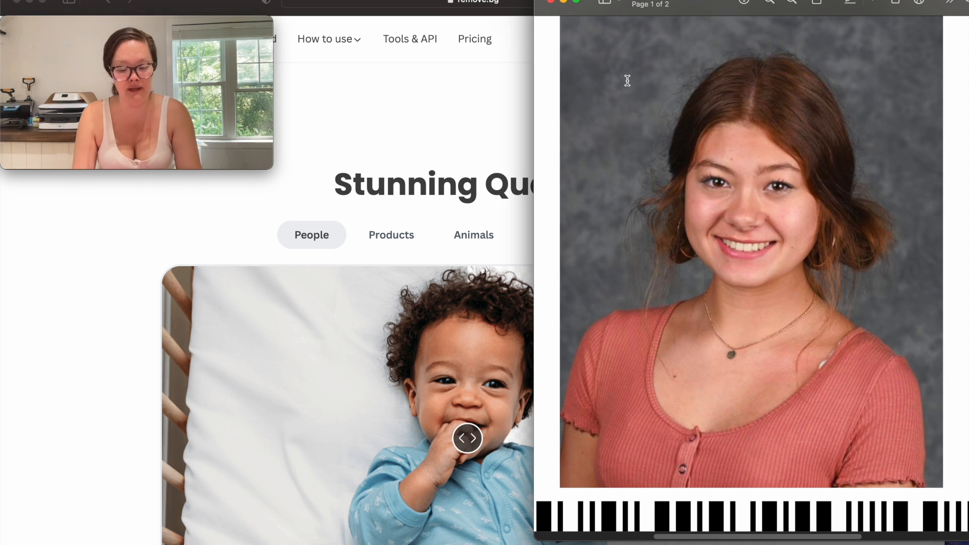
# Take a screenshot of the portrait photo area and upload the capture to remove.bg for background removal
pyautogui.press('super+shift+4')
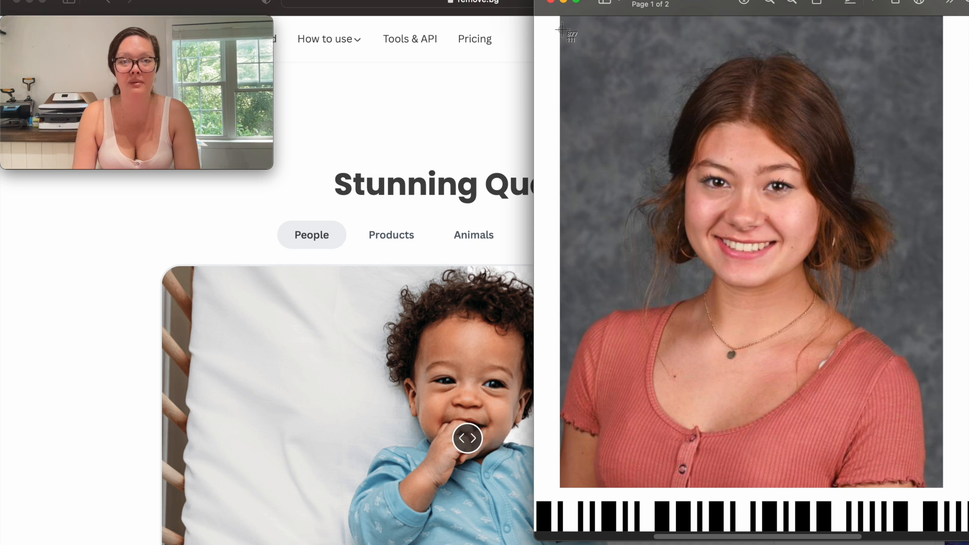
pyautogui.moveTo(563, 29); pyautogui.dragTo(931, 486)
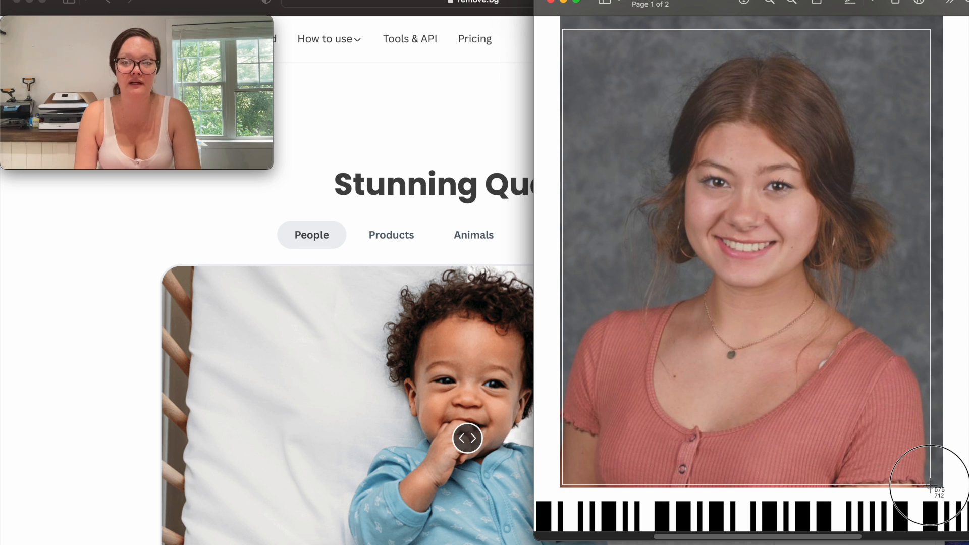
pyautogui.moveTo(930, 486); pyautogui.dragTo(930, 486)
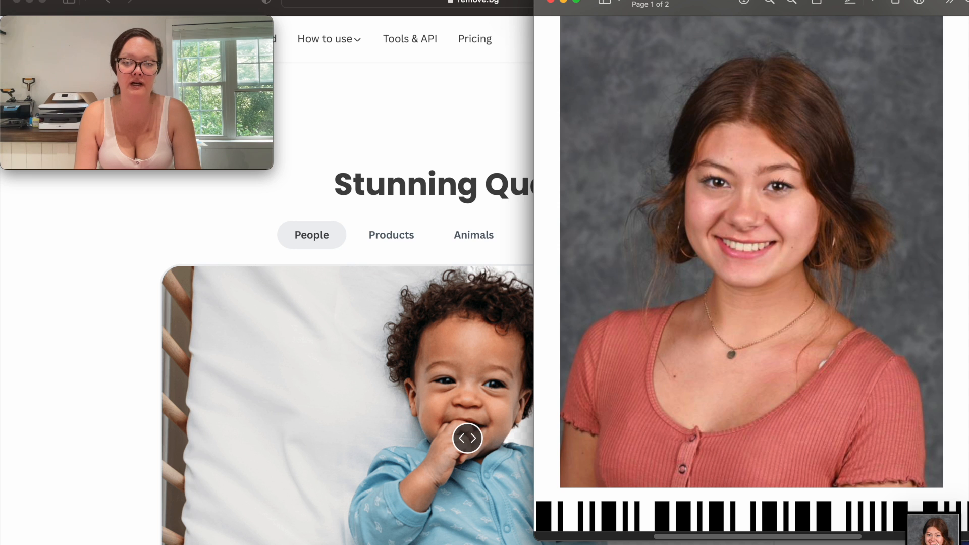
pyautogui.moveTo(916, 542); pyautogui.dragTo(338, 296)
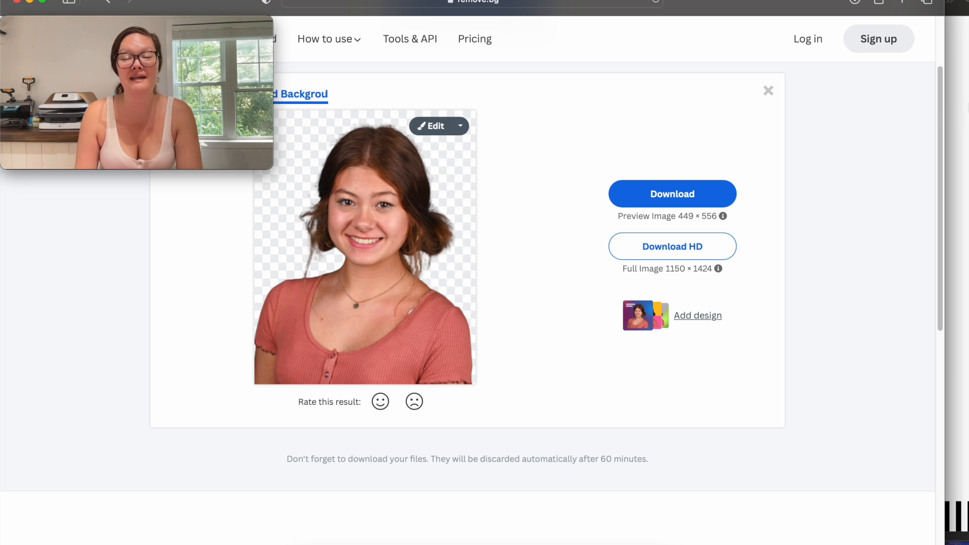
# Move the portrait window down to uncover the desktop files, and upload the IMG_7536 photo to remove.bg
pyautogui.click(966, 105)
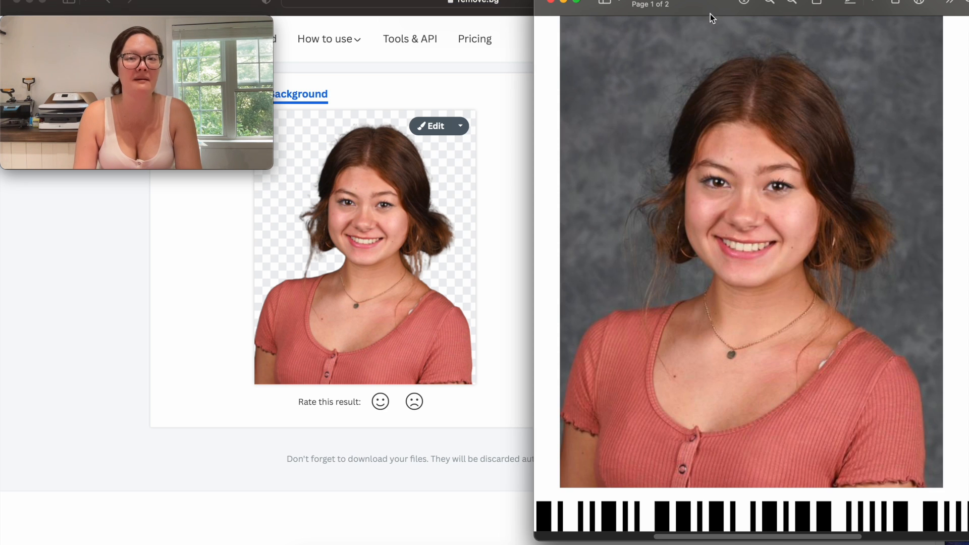
pyautogui.moveTo(705, 10); pyautogui.dragTo(704, 59)
pyautogui.click(732, 4)
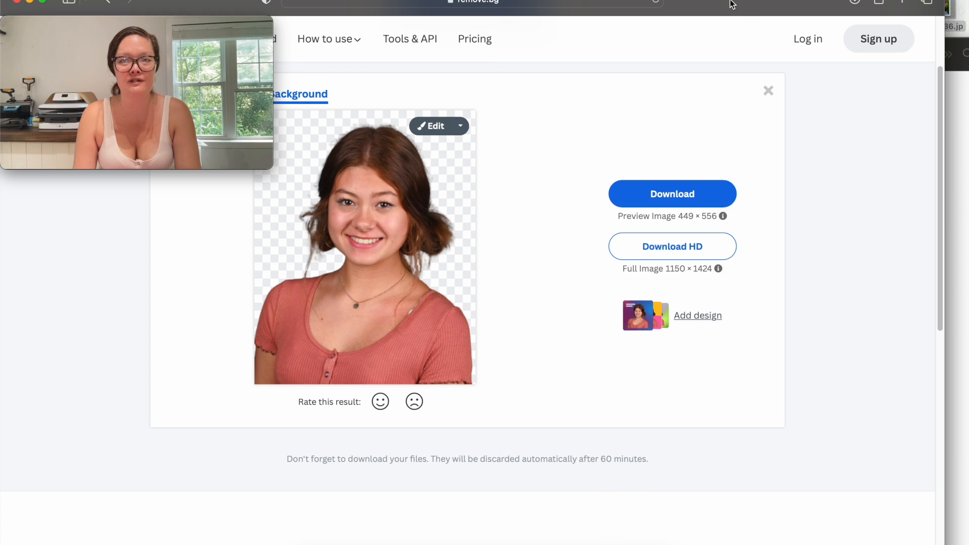
pyautogui.click(962, 124)
pyautogui.moveTo(725, 53); pyautogui.dragTo(732, 189)
pyautogui.click(736, 6)
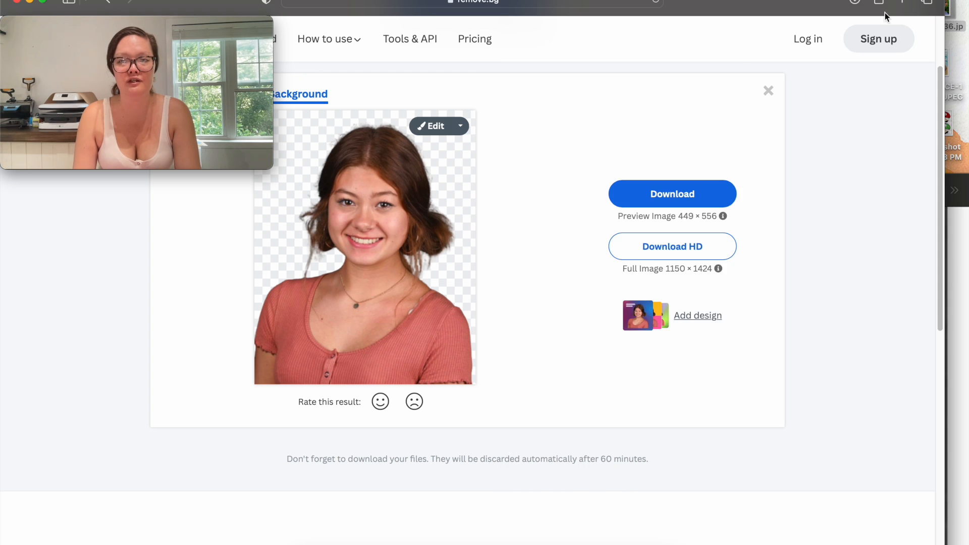
pyautogui.click(966, 49)
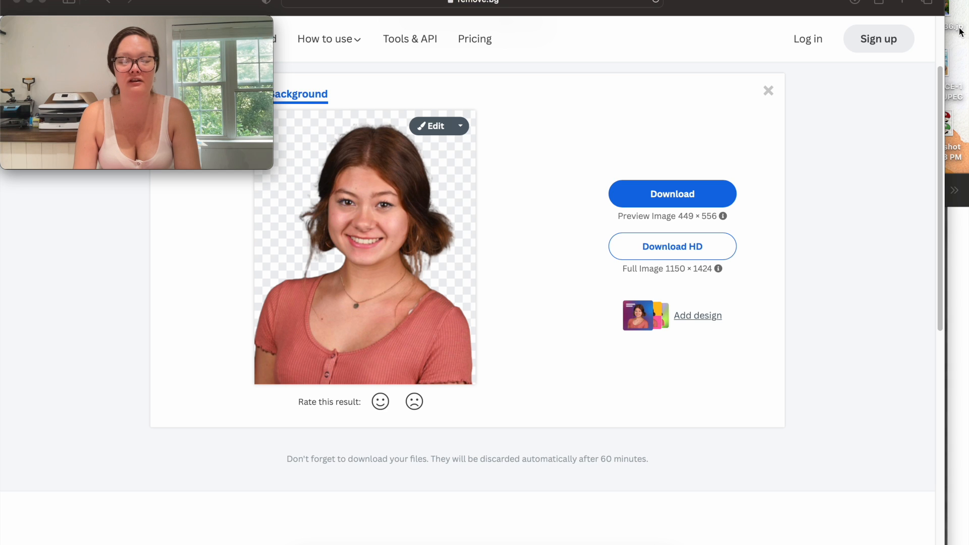
pyautogui.moveTo(961, 32); pyautogui.dragTo(580, 237)
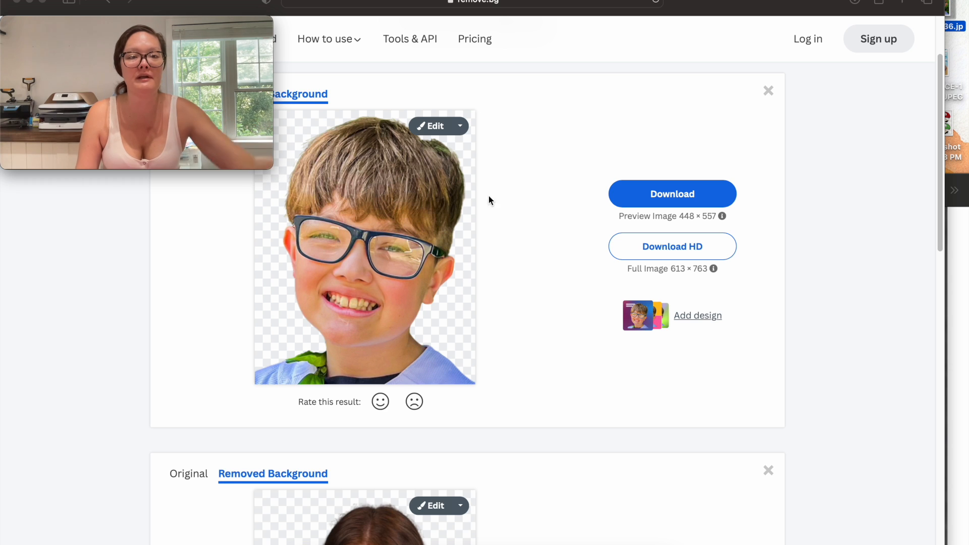
# Open the boy's cutout for erasing, turn off auto-detect, and reduce the erase brush size
pyautogui.click(429, 126)
pyautogui.click(431, 128)
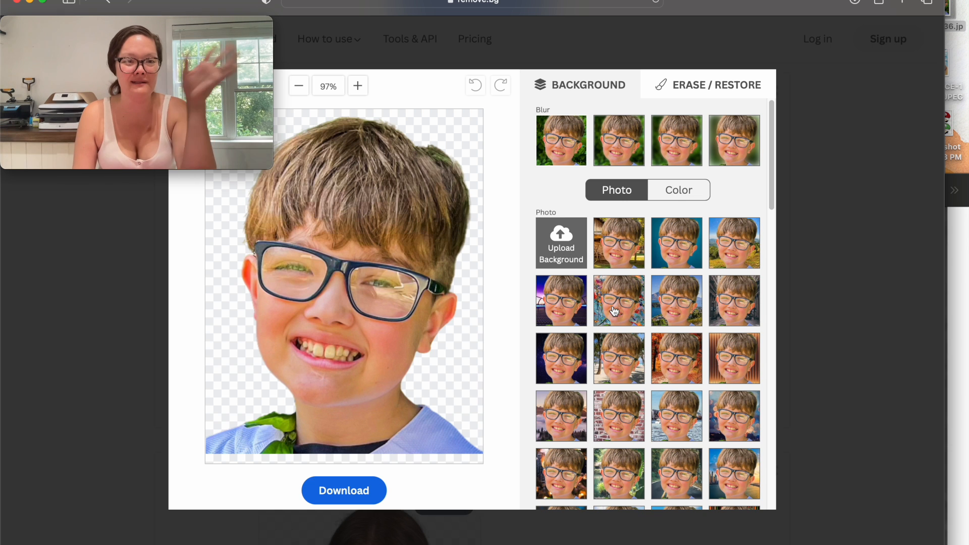
pyautogui.click(703, 87)
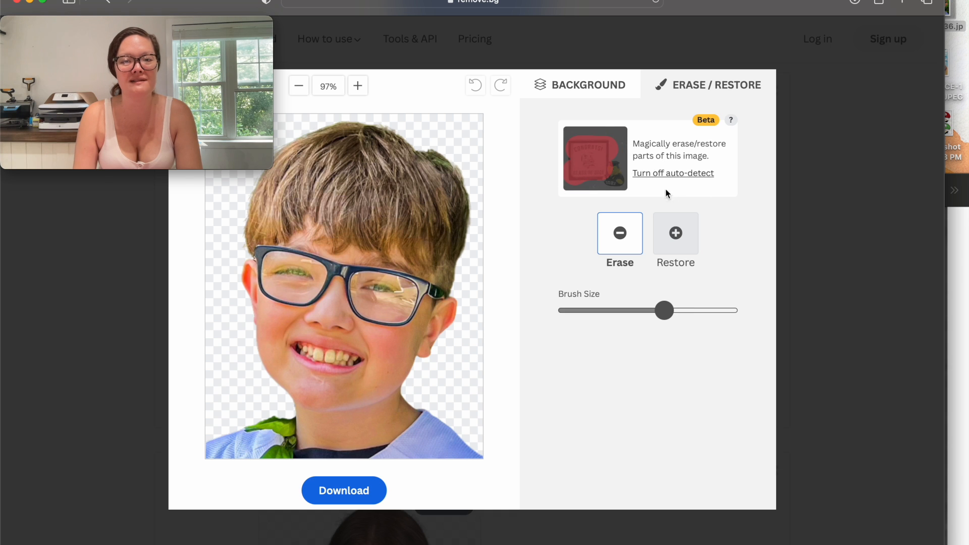
pyautogui.click(670, 177)
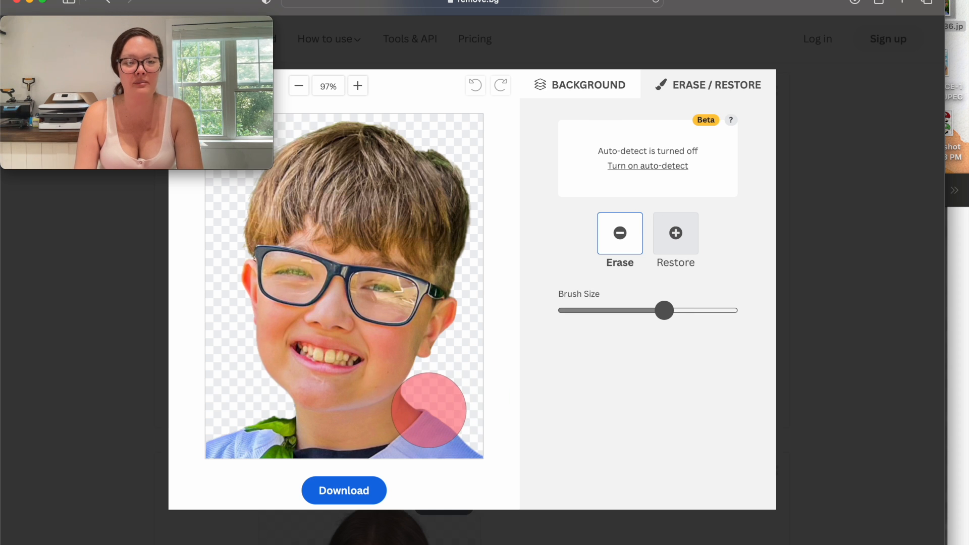
pyautogui.moveTo(655, 312); pyautogui.dragTo(625, 319)
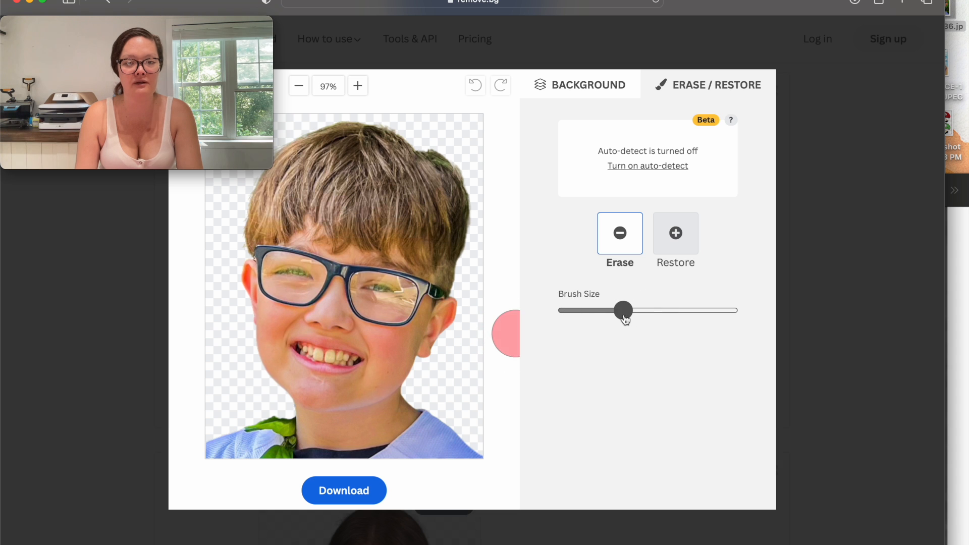
# Erase the neck and collar along the jawline, working from the ear side around the chin
pyautogui.click(358, 87)
pyautogui.click(358, 87)
pyautogui.scroll(-3, 411, 320)
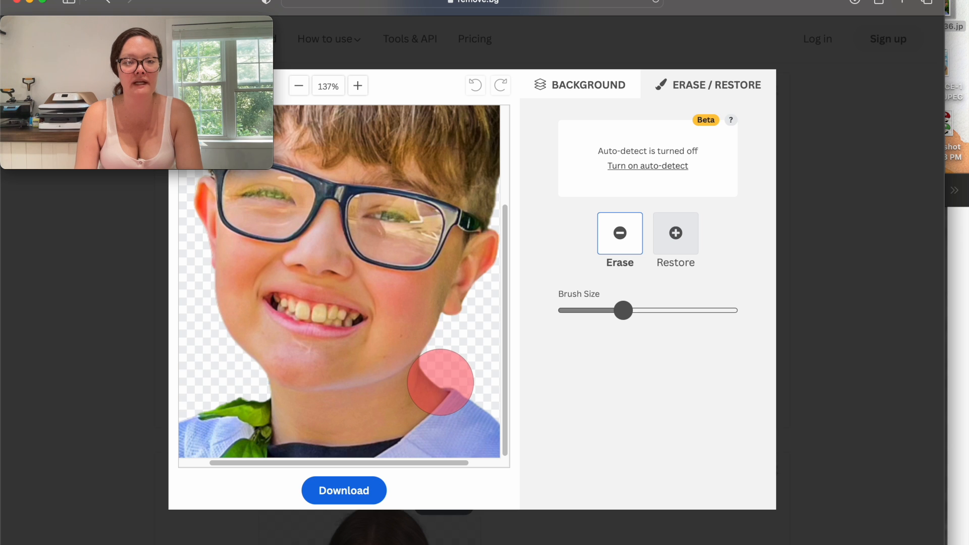
pyautogui.click(441, 382)
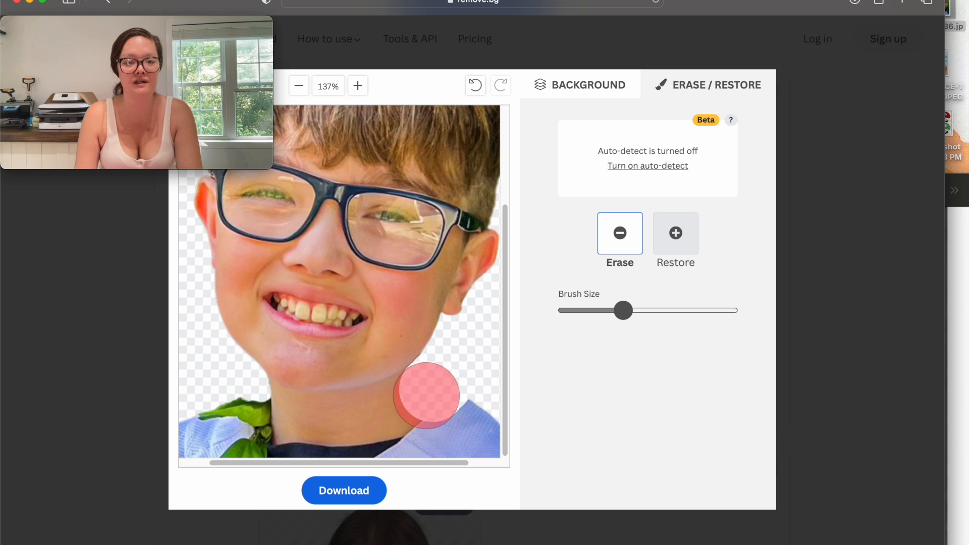
pyautogui.moveTo(408, 404); pyautogui.dragTo(356, 418)
pyautogui.click(378, 415)
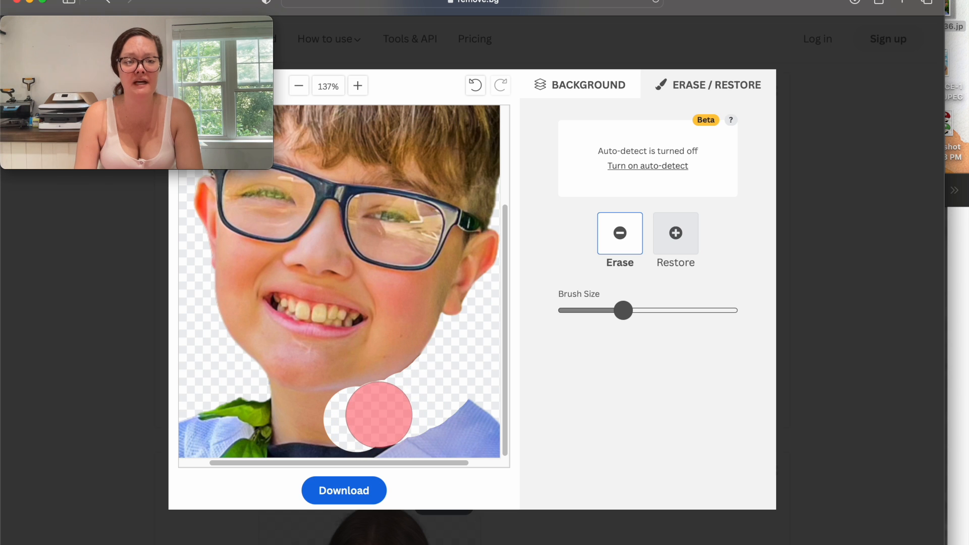
pyautogui.moveTo(356, 419)
pyautogui.mouseDown()
pyautogui.moveTo(353, 411)
pyautogui.moveTo(321, 428)
pyautogui.moveTo(343, 423)
pyautogui.mouseUp()
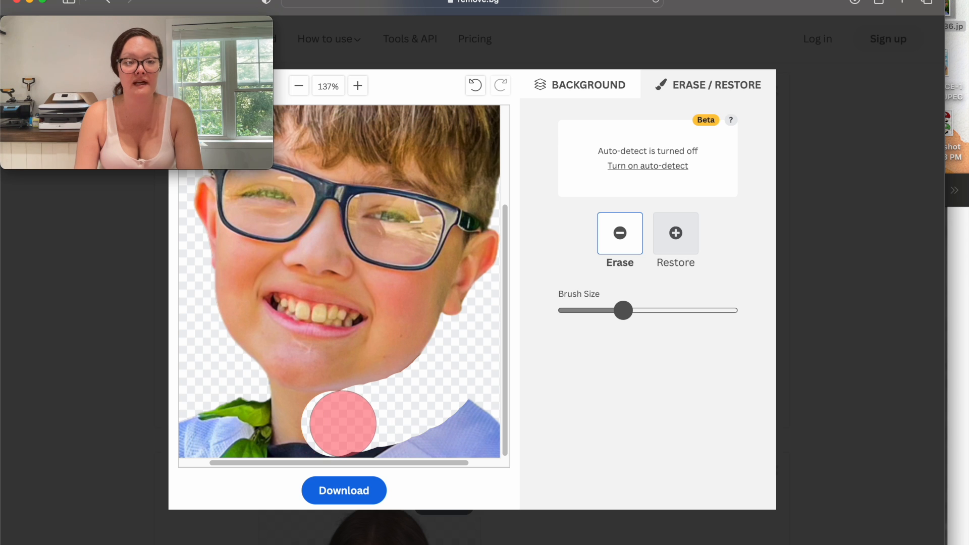
pyautogui.click(328, 426)
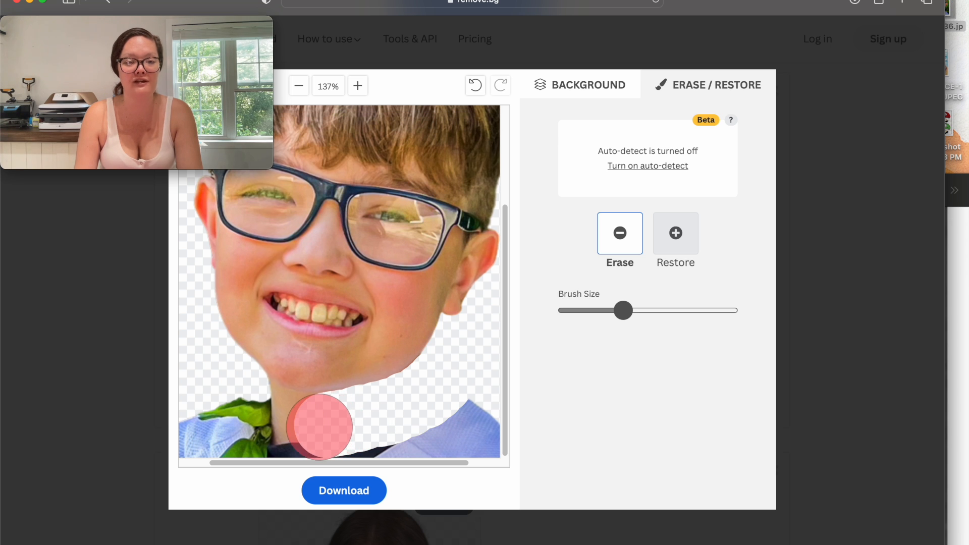
pyautogui.moveTo(319, 426); pyautogui.dragTo(256, 405)
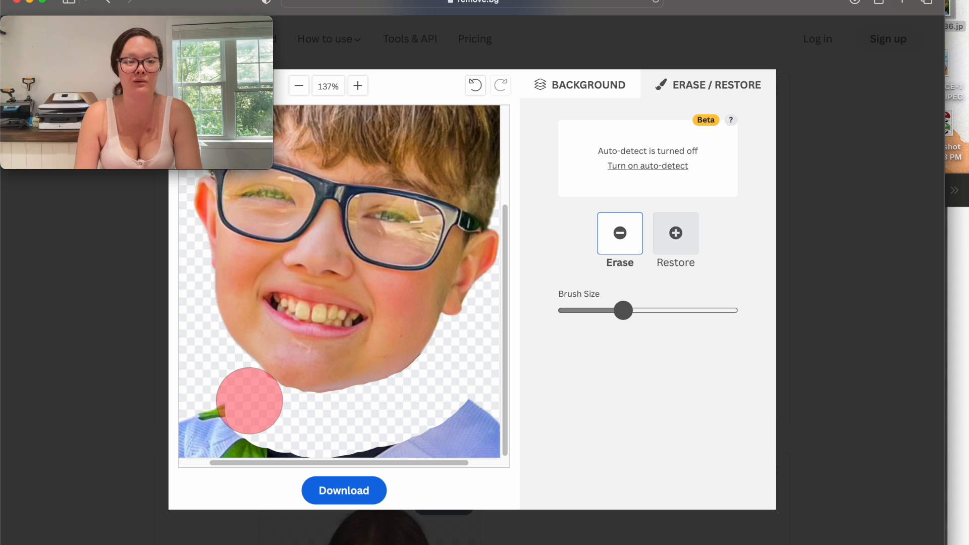
# Erase the remaining shirt, leaf and shoulder remnants below the face, including the scraps in both lower corners
pyautogui.moveTo(329, 433); pyautogui.dragTo(156, 439)
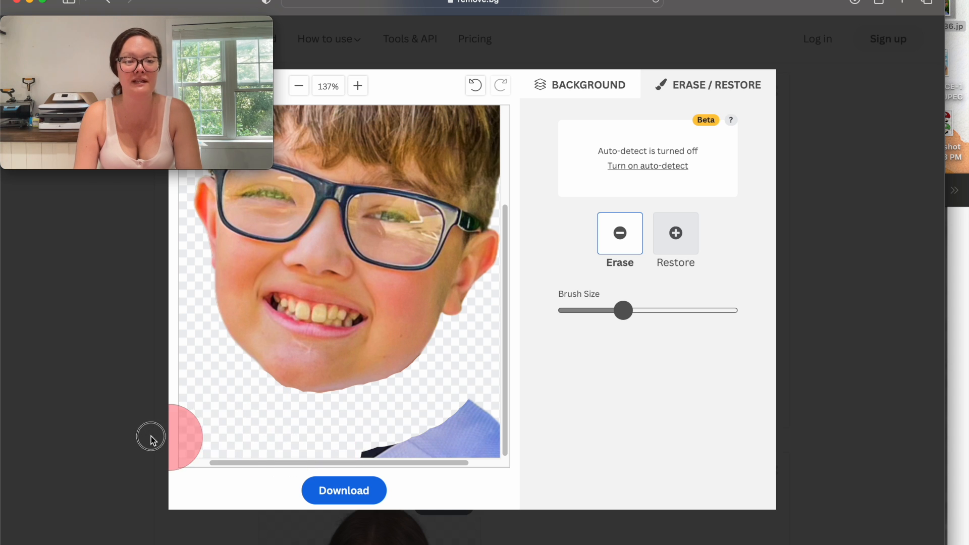
pyautogui.moveTo(310, 433)
pyautogui.mouseDown()
pyautogui.moveTo(493, 443)
pyautogui.moveTo(472, 409)
pyautogui.mouseUp()
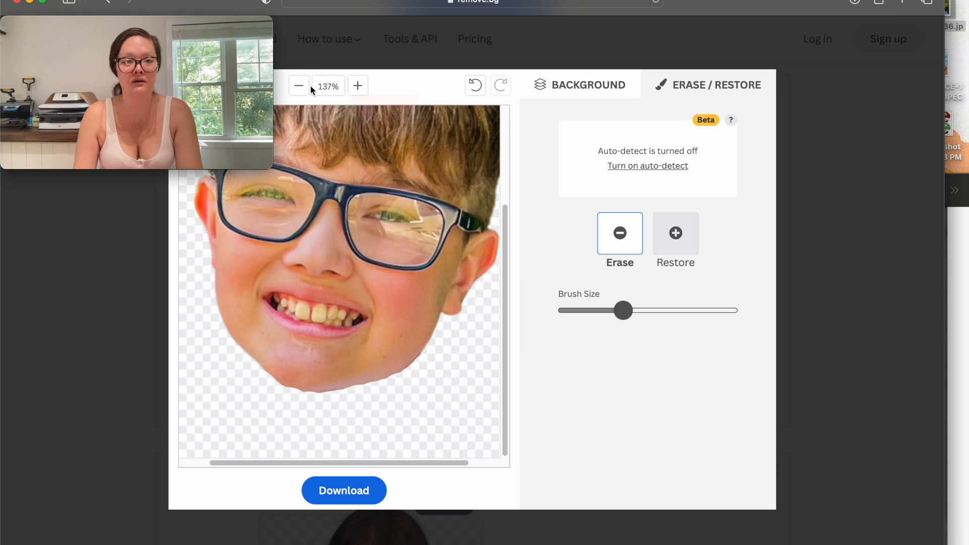
pyautogui.click(302, 91)
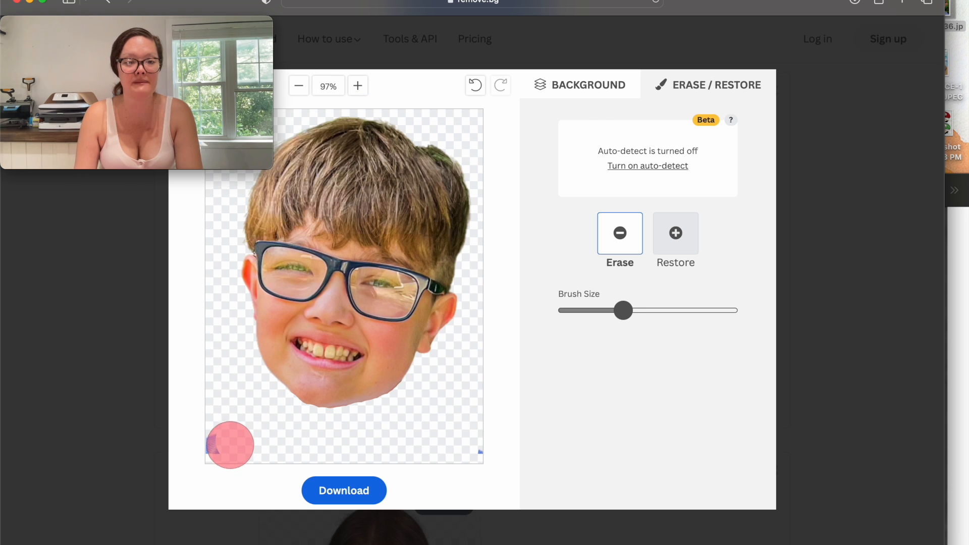
pyautogui.moveTo(484, 429); pyautogui.dragTo(476, 450)
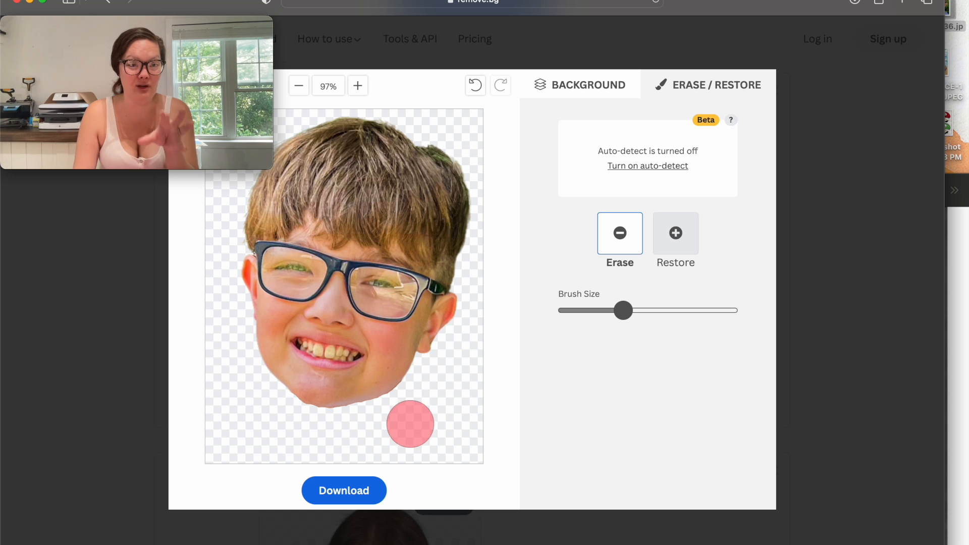
# Download the edited face cutout
pyautogui.click(371, 497)
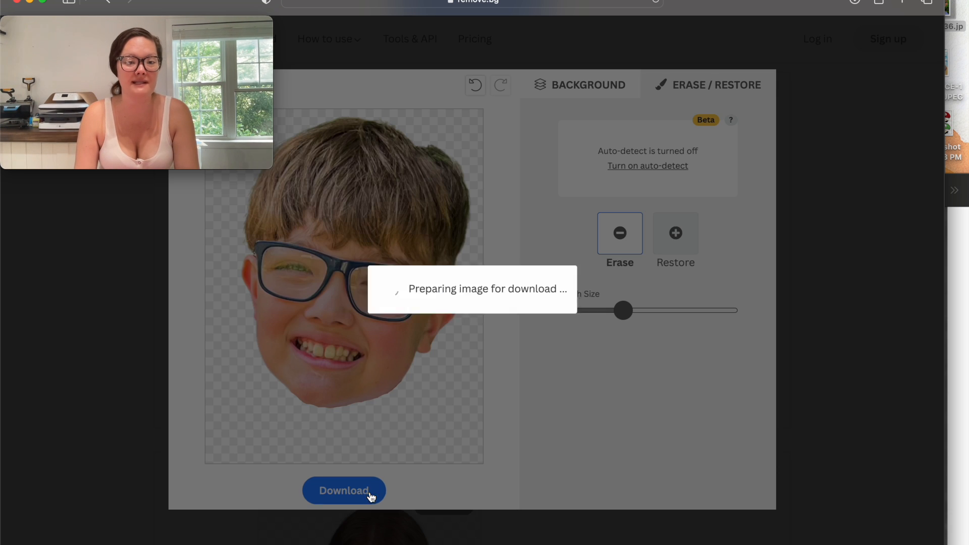
pyautogui.click(457, 291)
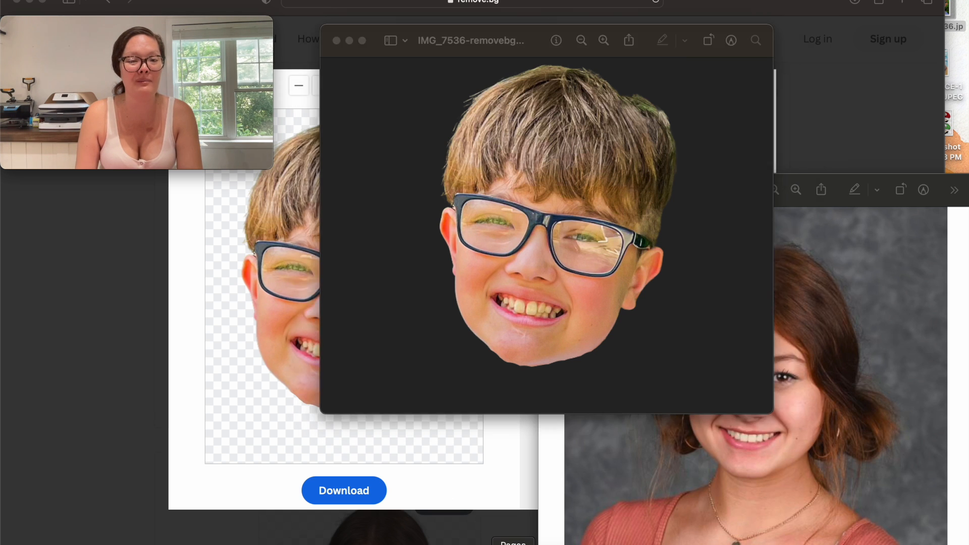
# Switch to Pages and create a new document from the Blank template
pyautogui.click(316, 383)
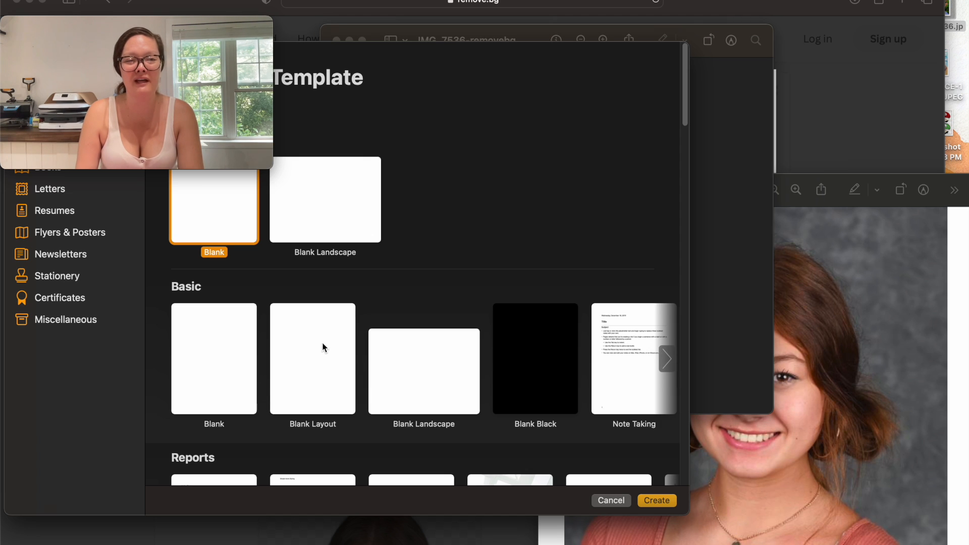
pyautogui.click(653, 496)
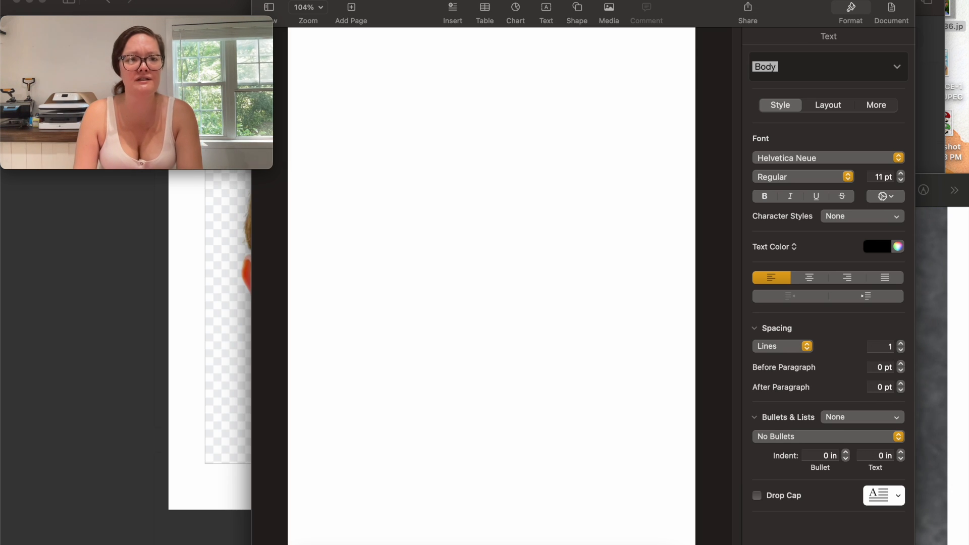
# Set the document's paper size to the custom 24x36 paper (24 by 36 inches) in Page Setup
pyautogui.click(75, 1)
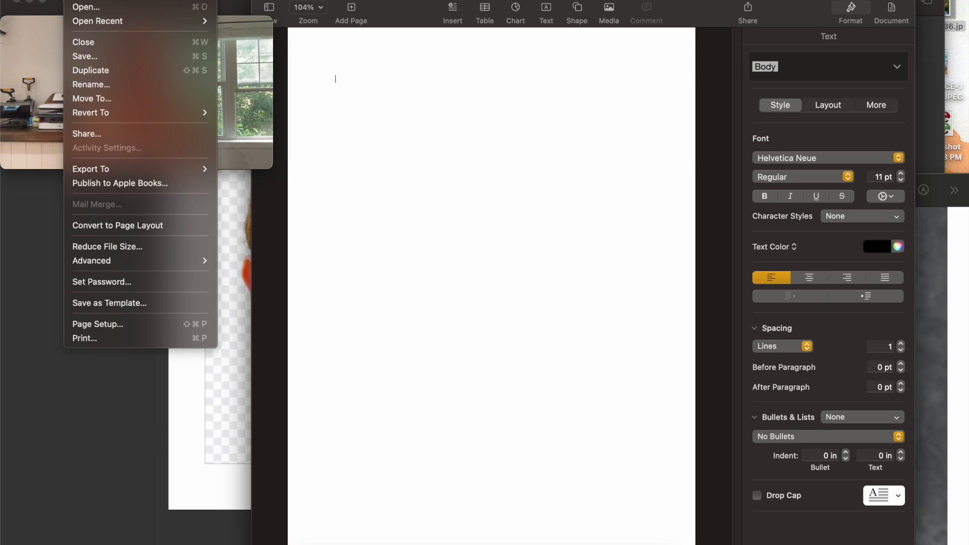
pyautogui.click(134, 323)
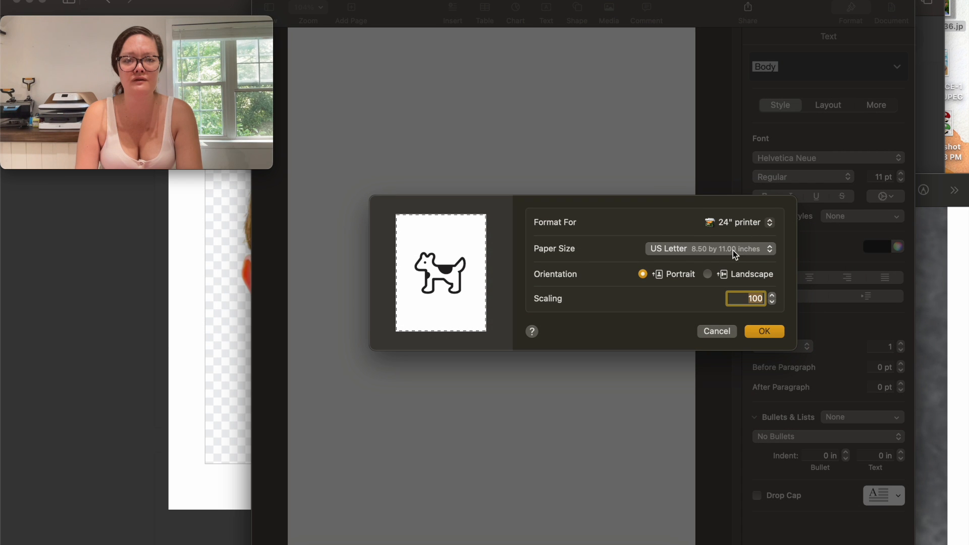
pyautogui.click(733, 251)
pyautogui.moveTo(733, 252)
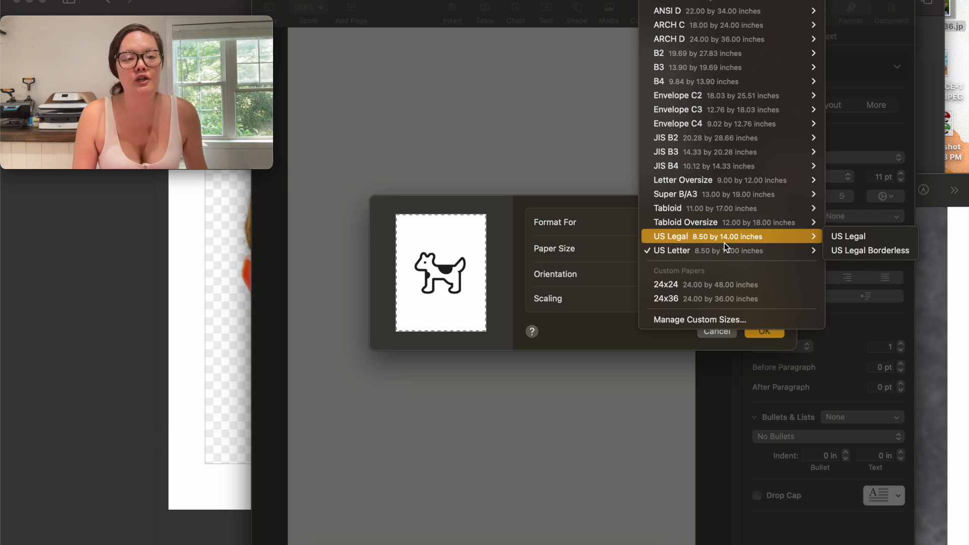
pyautogui.moveTo(725, 243)
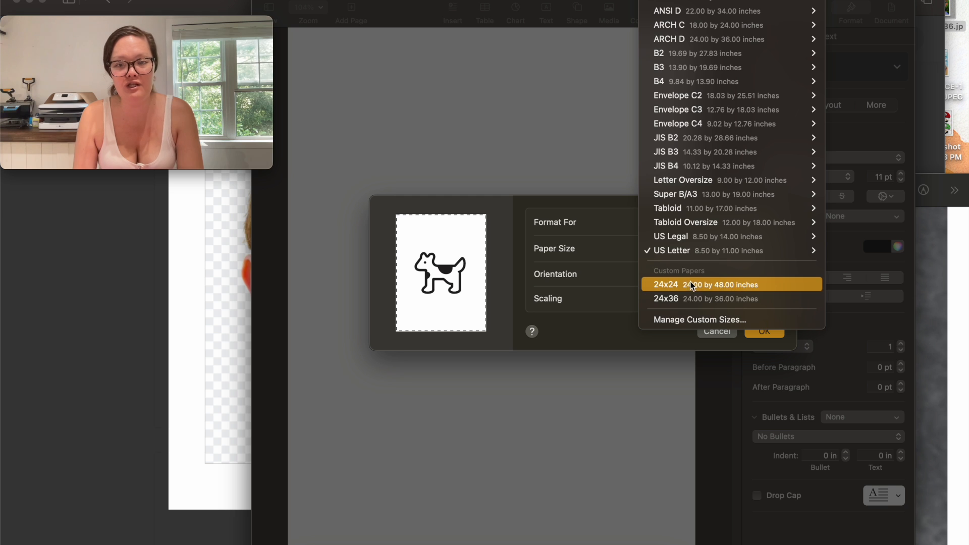
pyautogui.click(683, 302)
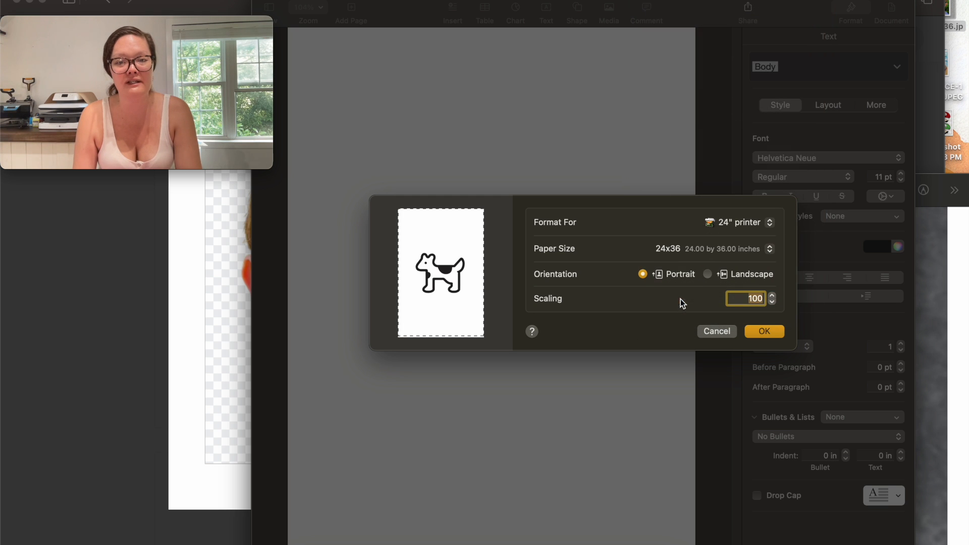
pyautogui.click(764, 331)
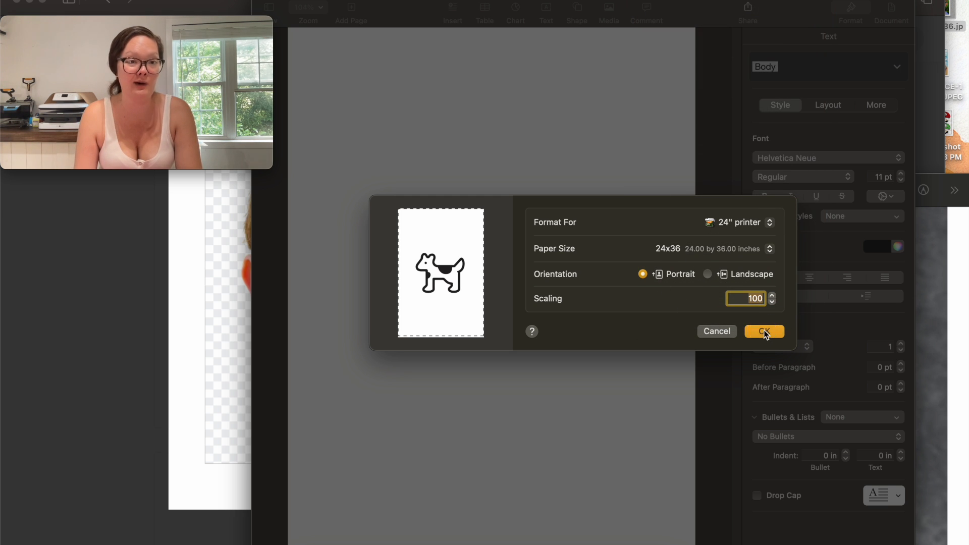
# Place the face cutout from the Downloads folder on the page and enlarge it to about 28.6 by 35.6 in
pyautogui.scroll(-5, 565, 277)
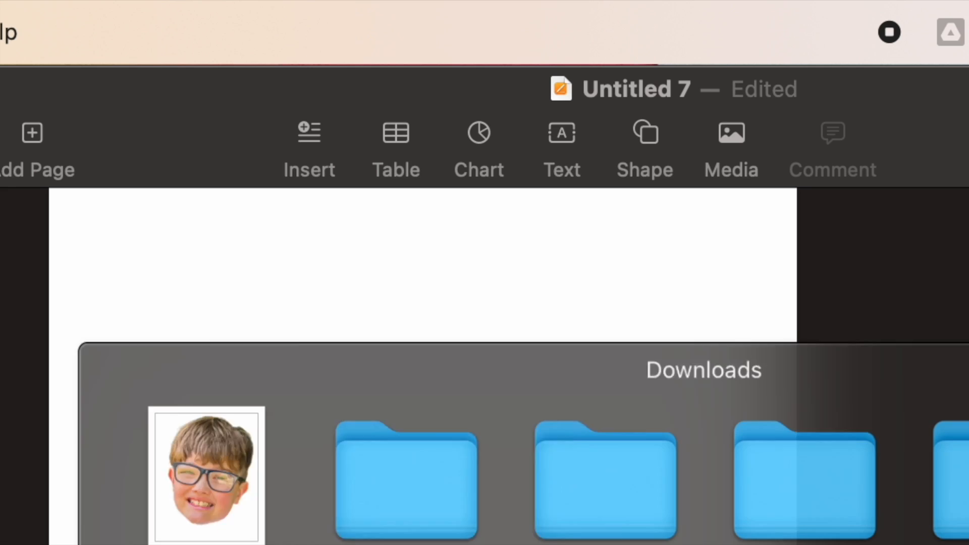
pyautogui.click(208, 410)
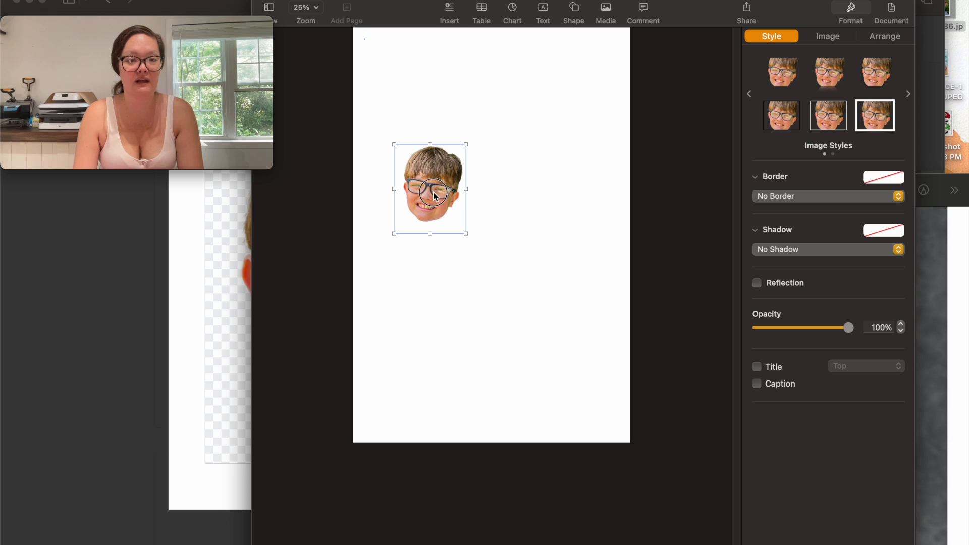
pyautogui.moveTo(434, 194); pyautogui.dragTo(487, 302)
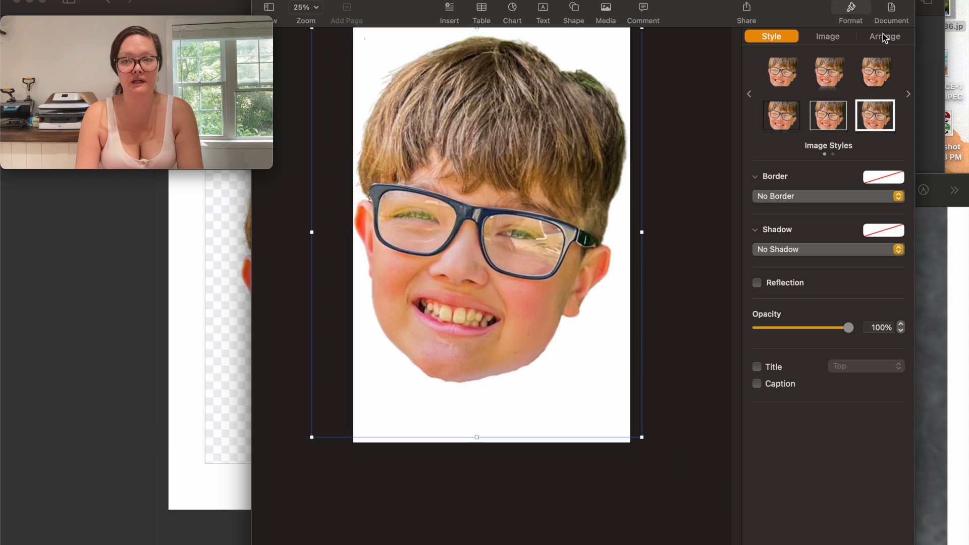
# Set the face image to Stay on Page, enlarge it to about 28.8 by 35.8 in and rotate it until the face is upright
pyautogui.click(883, 35)
pyautogui.click(798, 74)
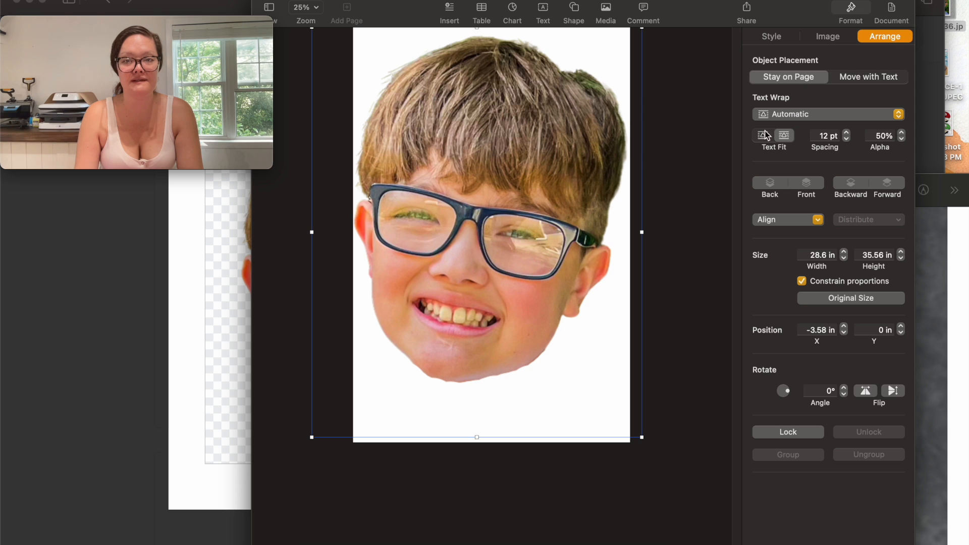
pyautogui.moveTo(641, 437); pyautogui.dragTo(640, 434)
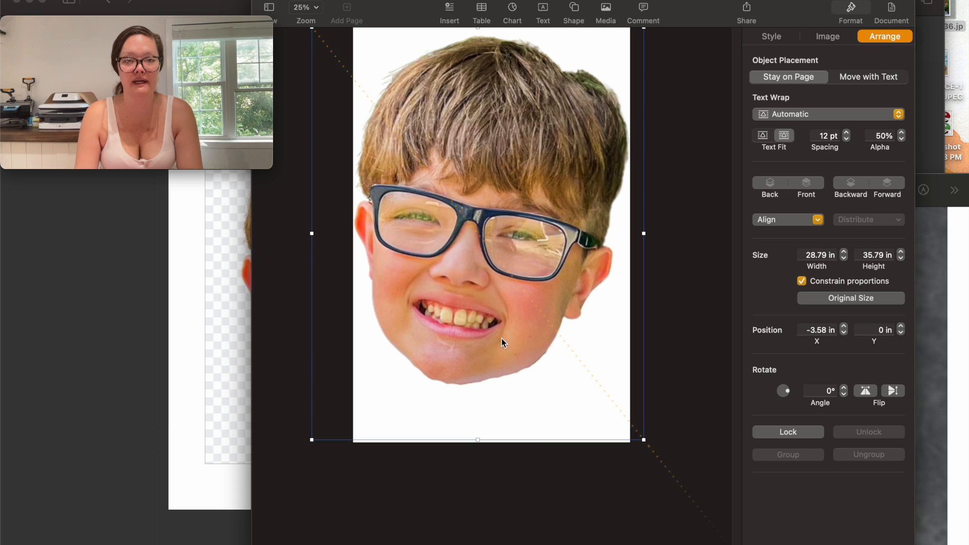
pyautogui.click(697, 281)
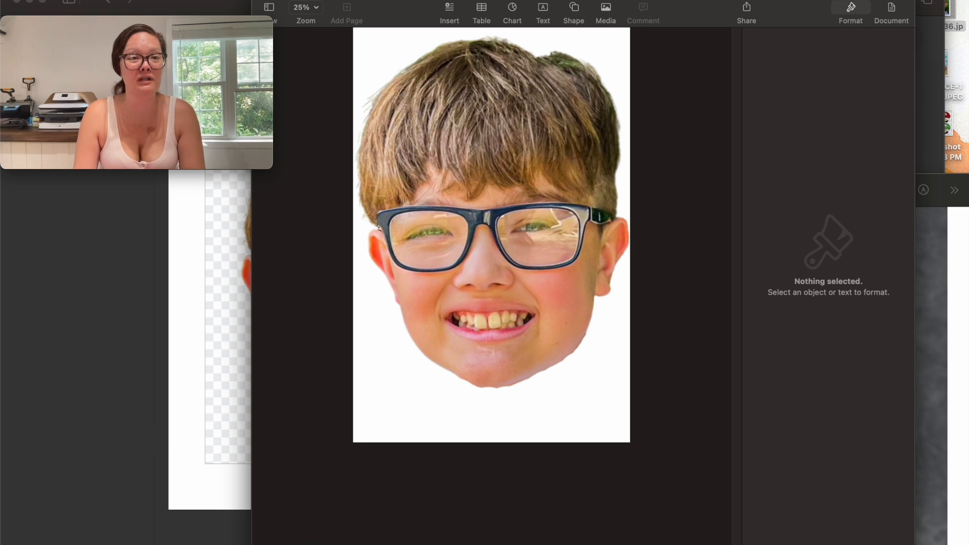
# Export the document as a PDF with Best image quality and view the whole page of the exported file
pyautogui.click(75, 0)
pyautogui.moveTo(136, 171)
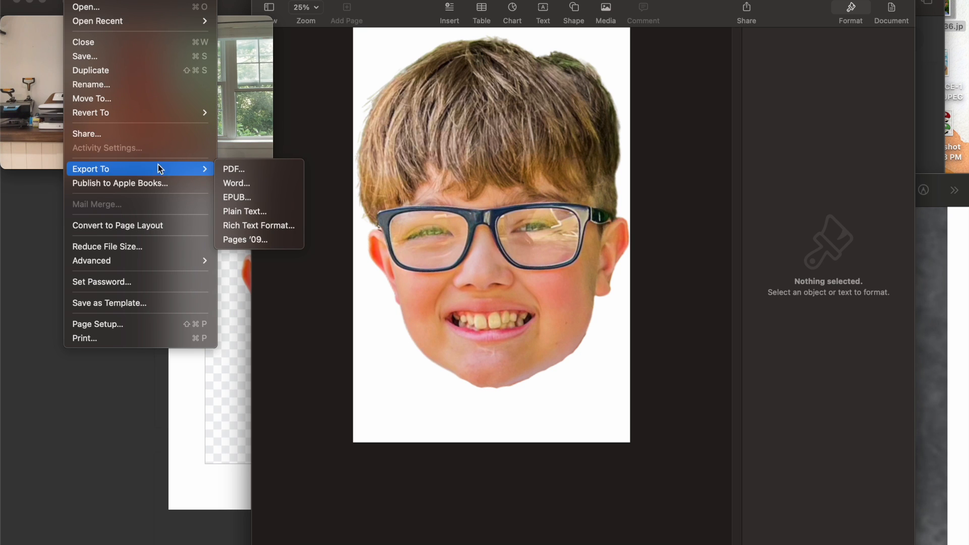
pyautogui.click(265, 168)
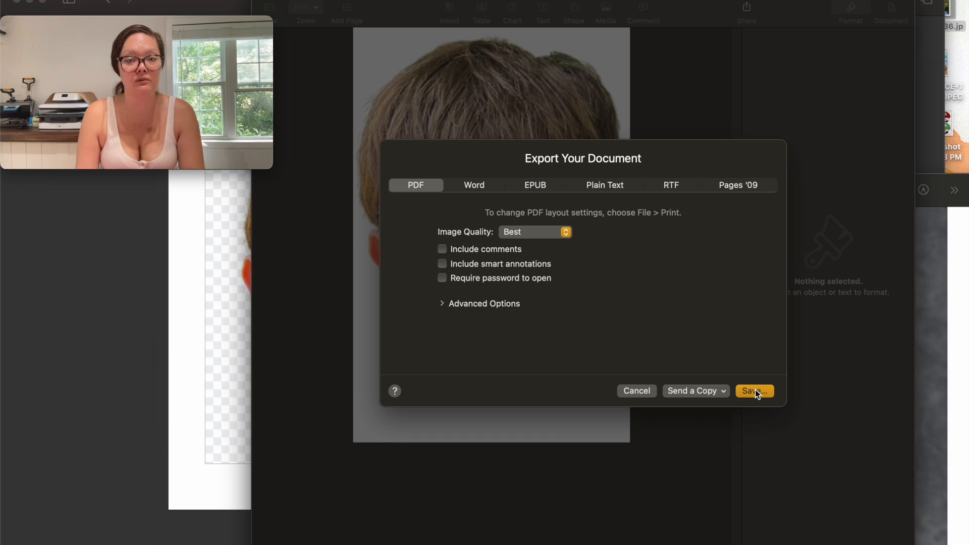
pyautogui.click(754, 391)
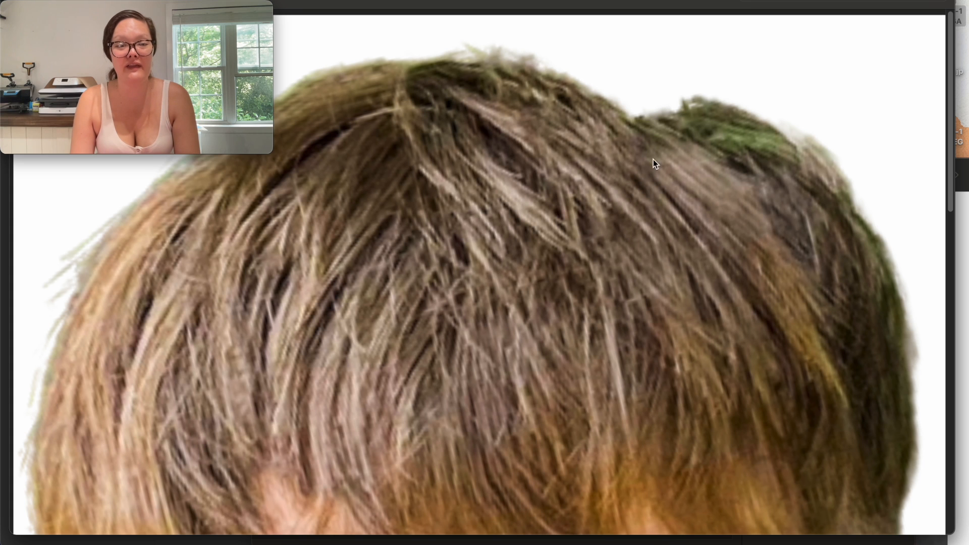
pyautogui.scroll(-2, 659, 155)
pyautogui.scroll(-10, 662, 153)
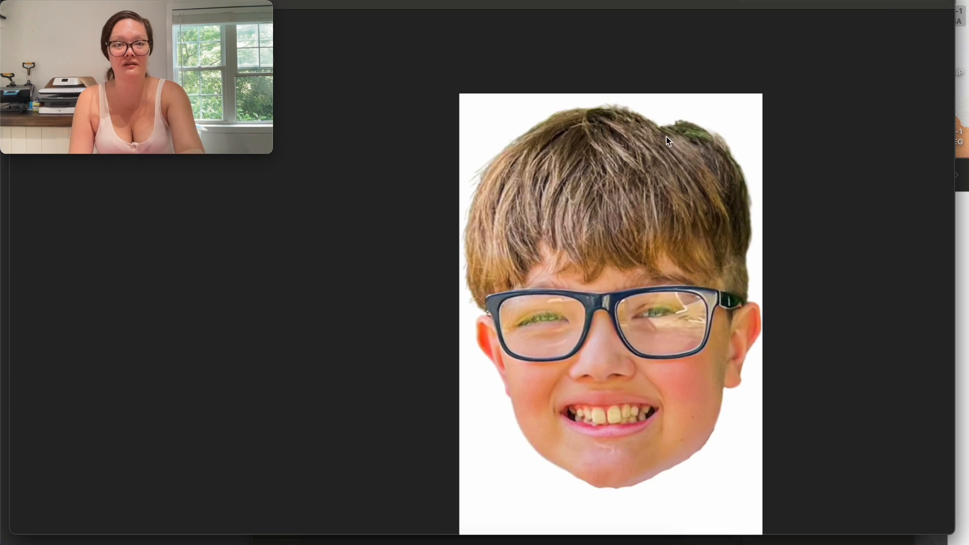
pyautogui.scroll(-3, 635, 91)
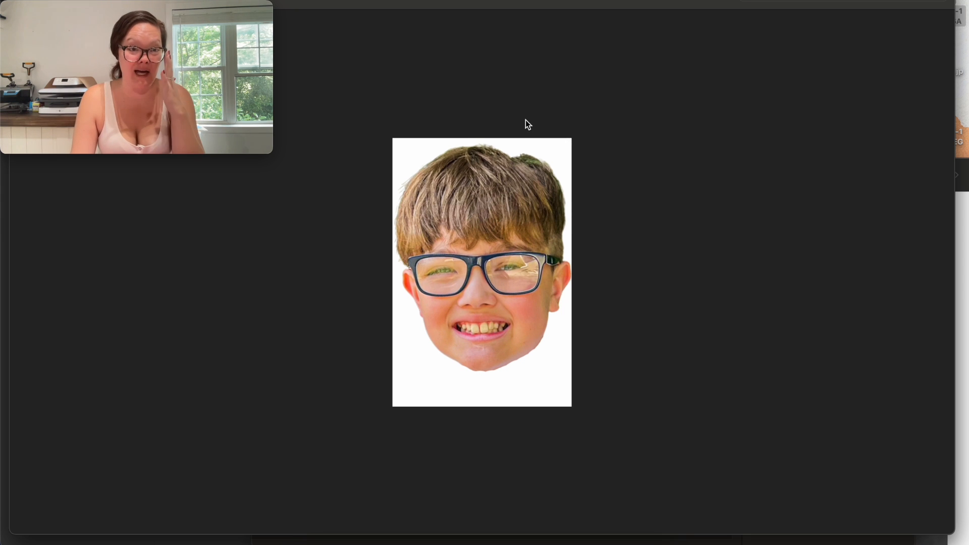